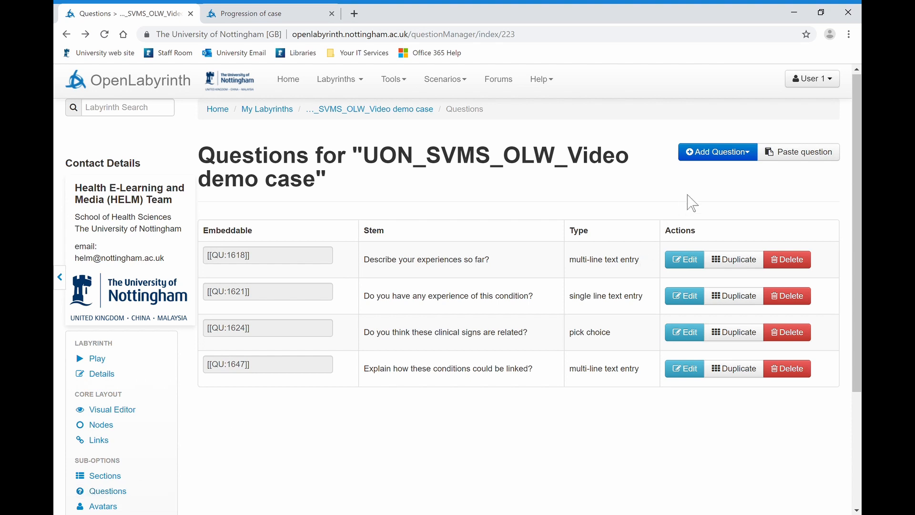
Step: Add a Drag and Drop question with the stem "Put these treatment options in order of importance" and set its submit button to Show
{"action": "left_click", "coordinate": [729, 158]}
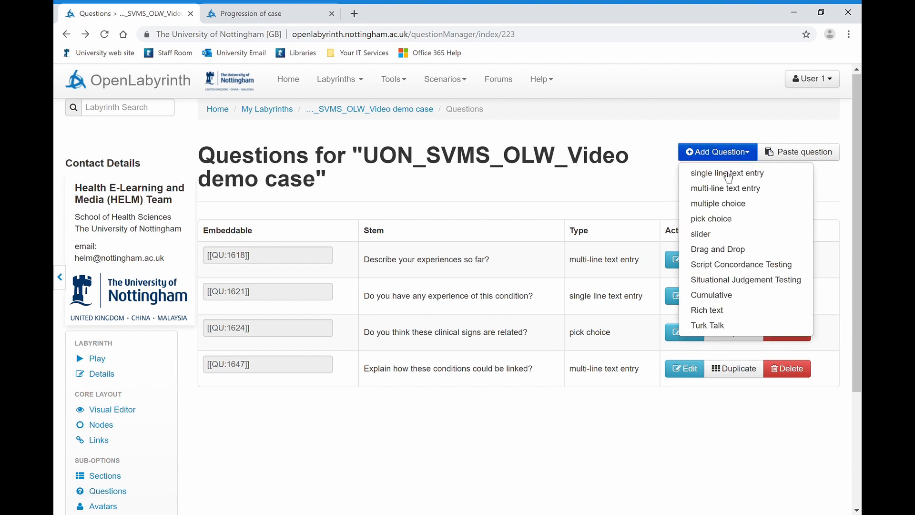
{"action": "left_click", "coordinate": [719, 249]}
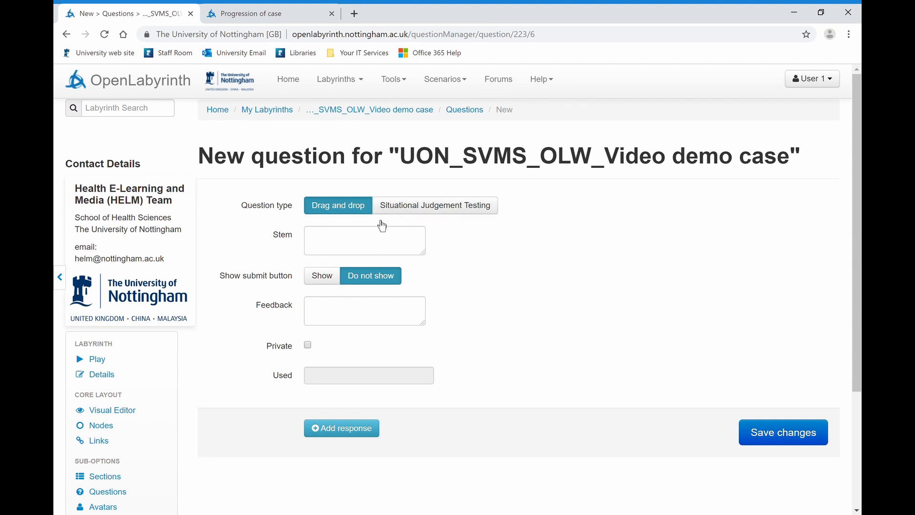
{"action": "left_click", "coordinate": [346, 254]}
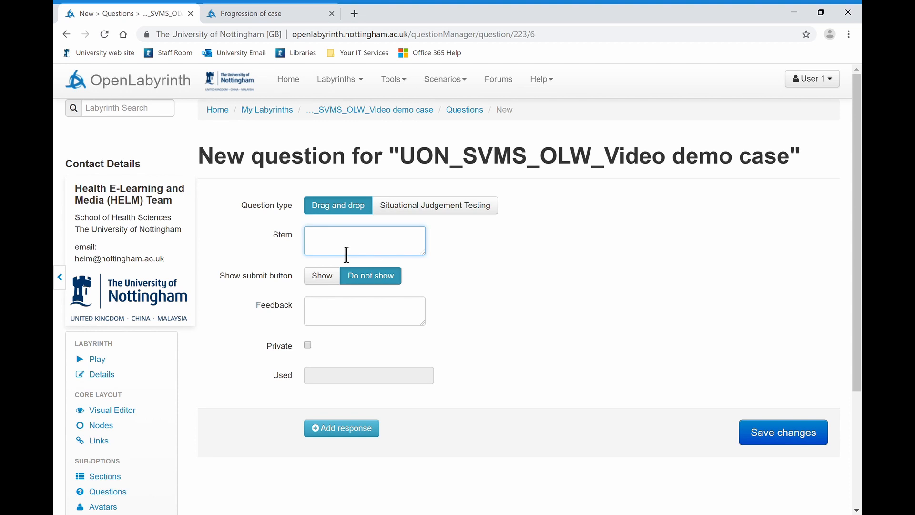
{"action": "type", "text": "Put these treatment options in order of importance"}
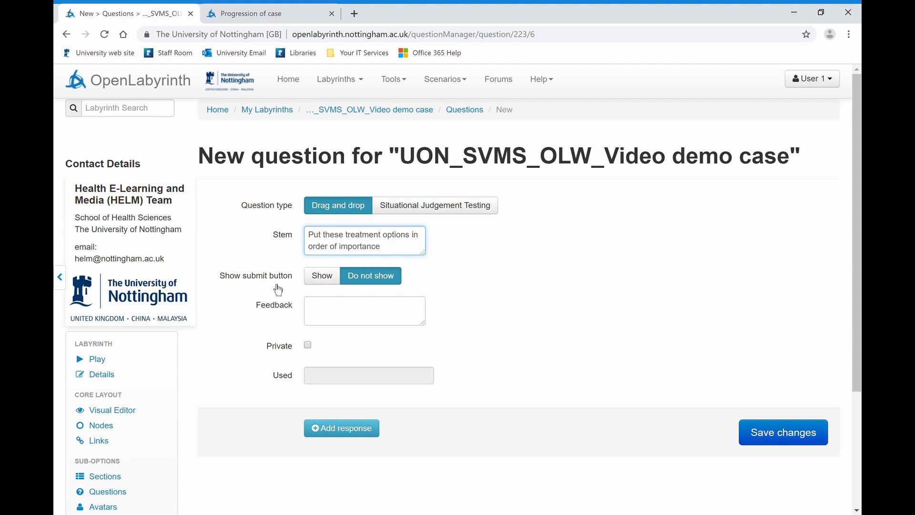
{"action": "left_click", "coordinate": [326, 285]}
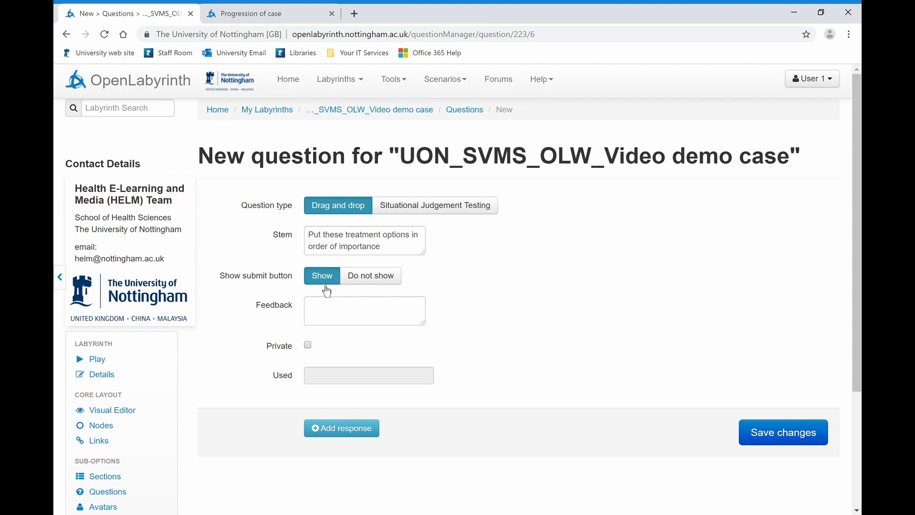
{"action": "left_click", "coordinate": [329, 324]}
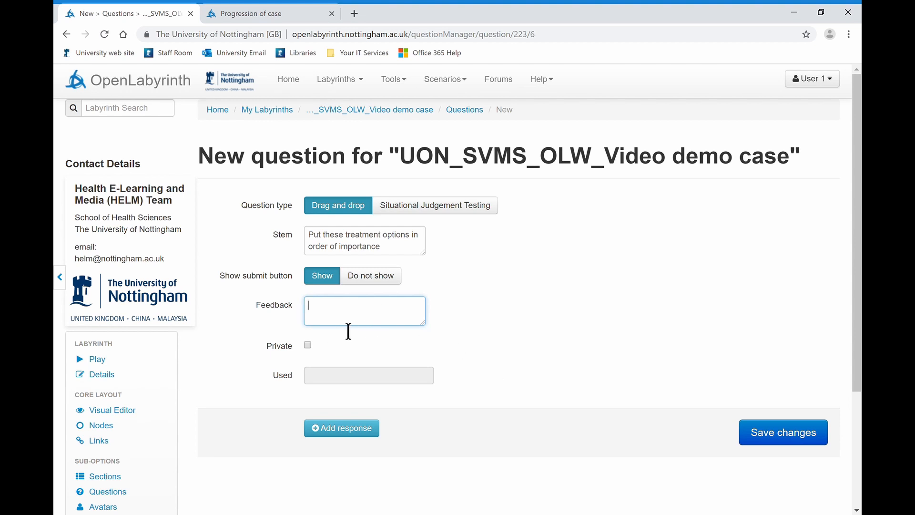
Step: Add the first two responses to the question, "Antibiotics" and "NSAIDs"
{"action": "scroll", "coordinate": [390, 376], "scroll_direction": "down", "scroll_amount": 1}
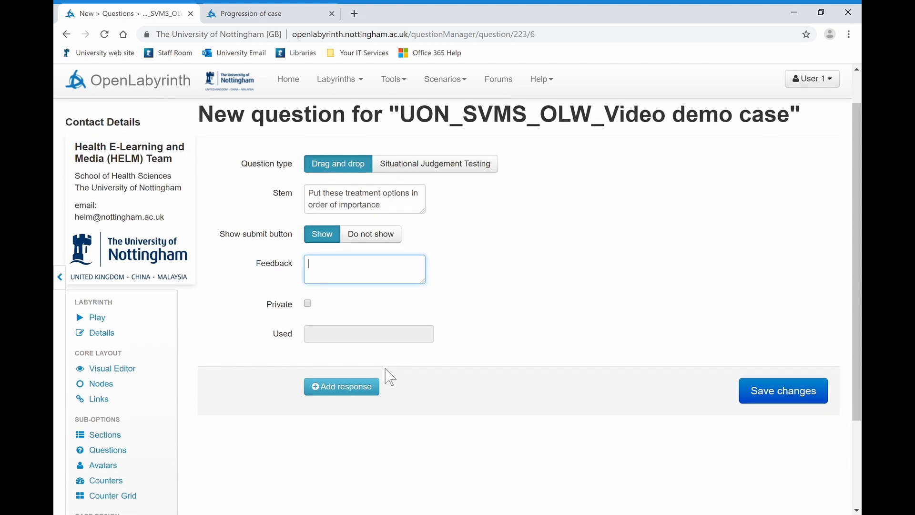
{"action": "left_click", "coordinate": [362, 392]}
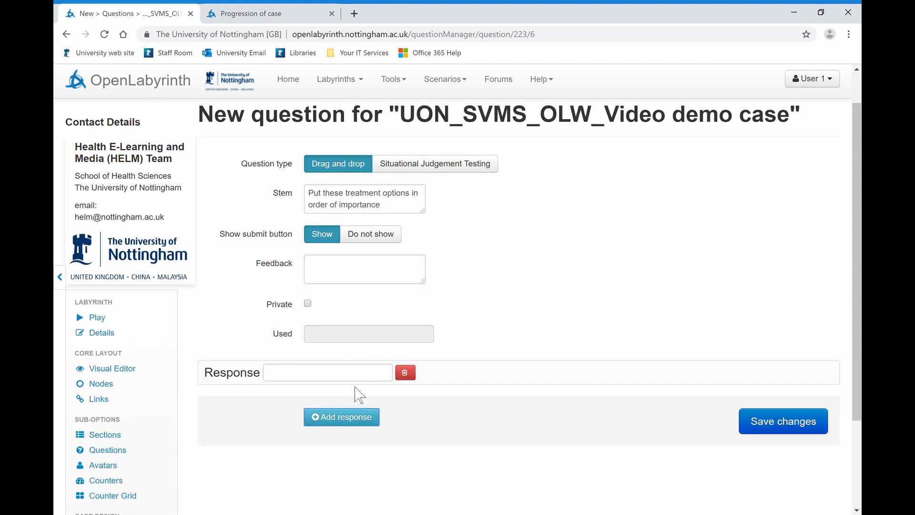
{"action": "left_click", "coordinate": [361, 380]}
{"action": "type", "text": "Antibiotics"}
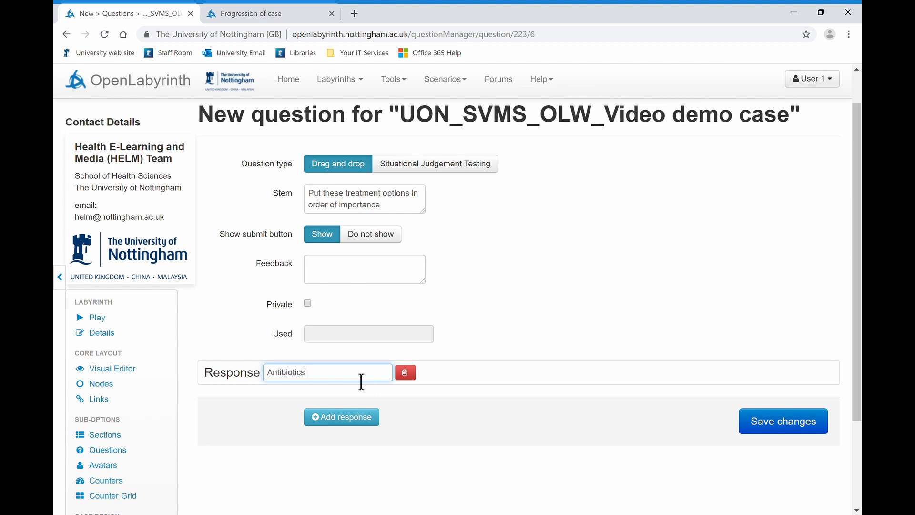
{"action": "left_click", "coordinate": [350, 423]}
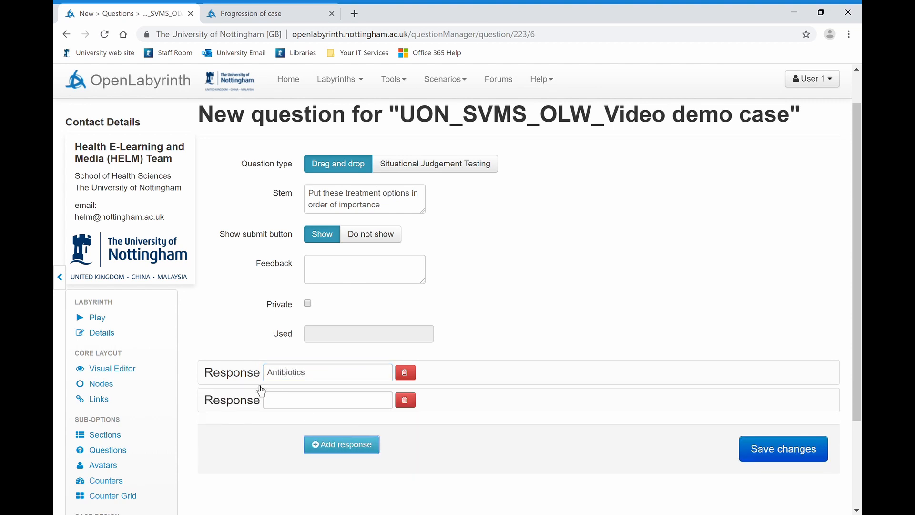
{"action": "scroll", "coordinate": [402, 327], "scroll_direction": "down", "scroll_amount": 2}
{"action": "left_click", "coordinate": [376, 333]}
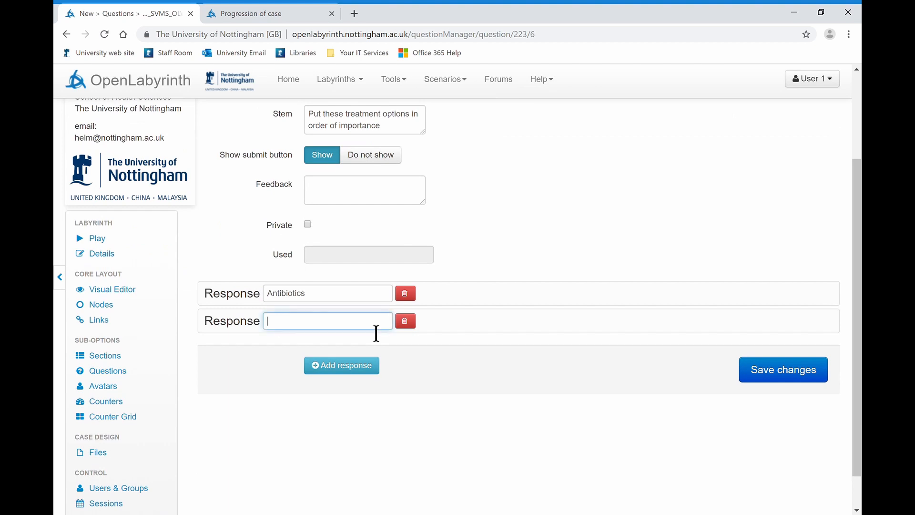
{"action": "type", "text": "NSAIDs"}
Step: Add two more responses to the question, "Fluid therapy" and "Dietary change"
{"action": "left_click", "coordinate": [356, 367]}
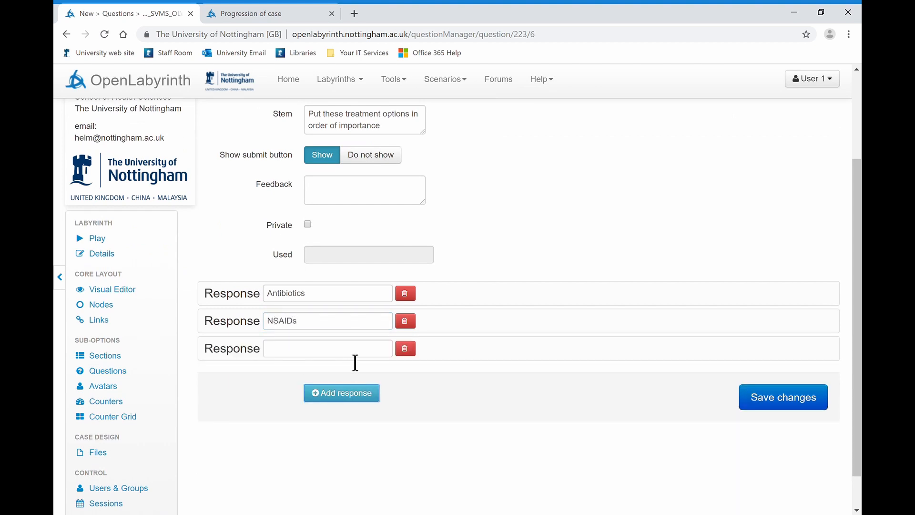
{"action": "left_click", "coordinate": [357, 352]}
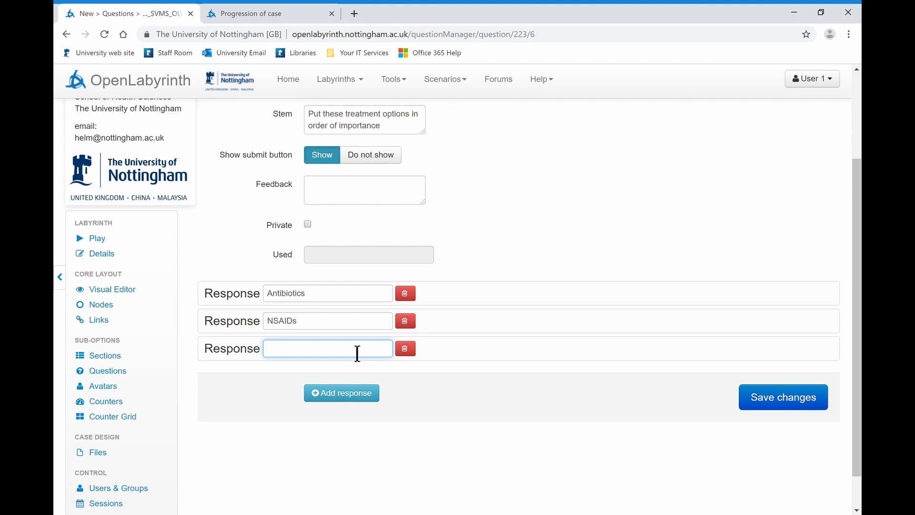
{"action": "type", "text": "Fluid therapy"}
{"action": "left_click", "coordinate": [339, 395]}
{"action": "left_click", "coordinate": [341, 382]}
{"action": "type", "text": "Dietary change"}
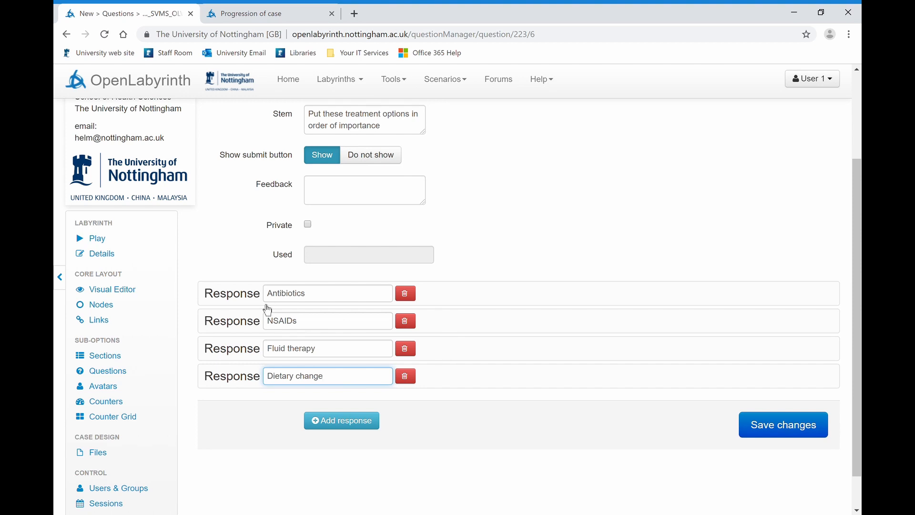
Step: Reorder the responses to NSAIDs, Dietary change, Fluid therapy, Antibiotics
{"action": "mouse_move", "coordinate": [233, 295]}
{"action": "left_mouse_down"}
{"action": "mouse_move", "coordinate": [226, 355]}
{"action": "mouse_move", "coordinate": [248, 289]}
{"action": "left_mouse_up"}
{"action": "left_click_drag", "start_coordinate": [232, 328], "coordinate": [222, 393]}
{"action": "left_click_drag", "start_coordinate": [232, 358], "coordinate": [239, 327]}
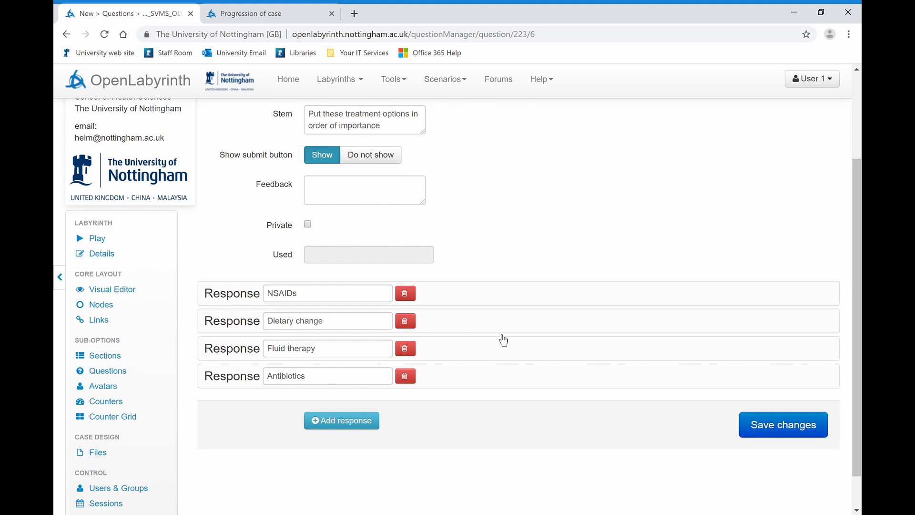
Step: Enter the feedback "1. You should have chosen fluid therapy as the first treatment" and save the question
{"action": "scroll", "coordinate": [500, 339], "scroll_direction": "up", "scroll_amount": 2}
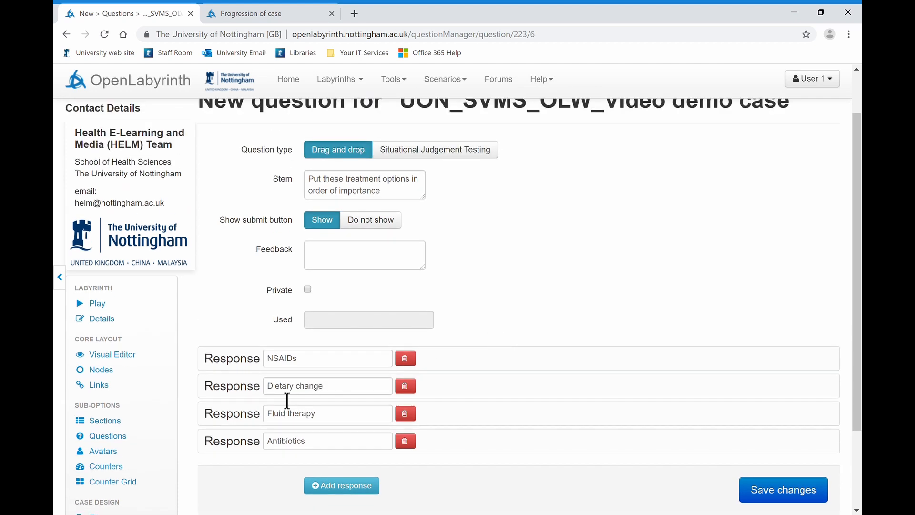
{"action": "left_click", "coordinate": [410, 267]}
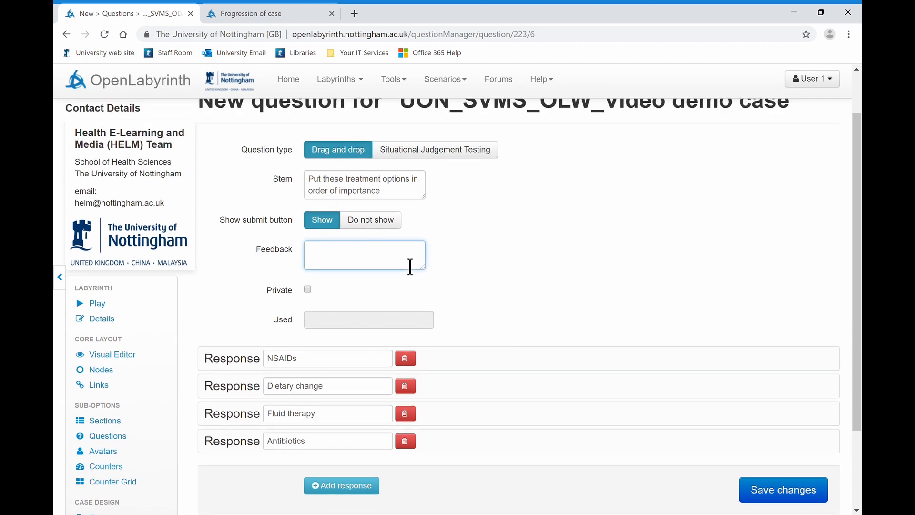
{"action": "type", "text": "1. You should have chosen fluid ther"}
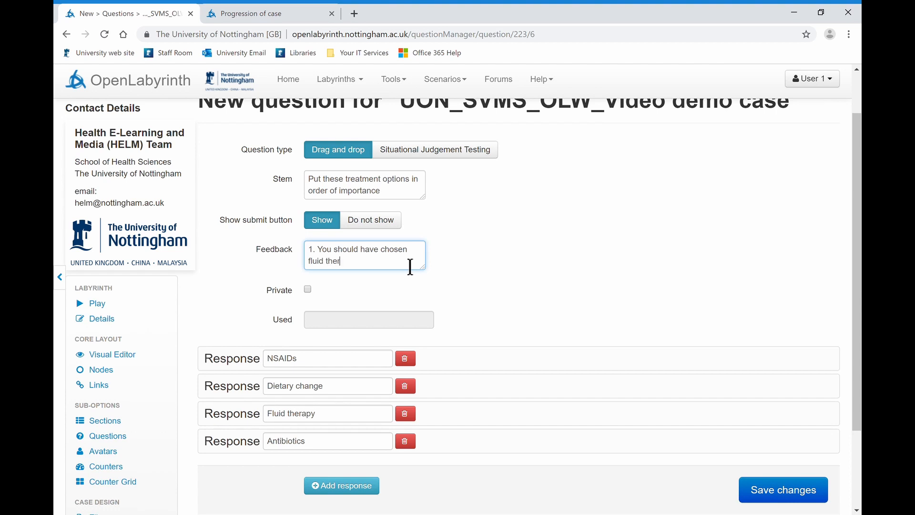
{"action": "type", "text": "apy as the first treatment"}
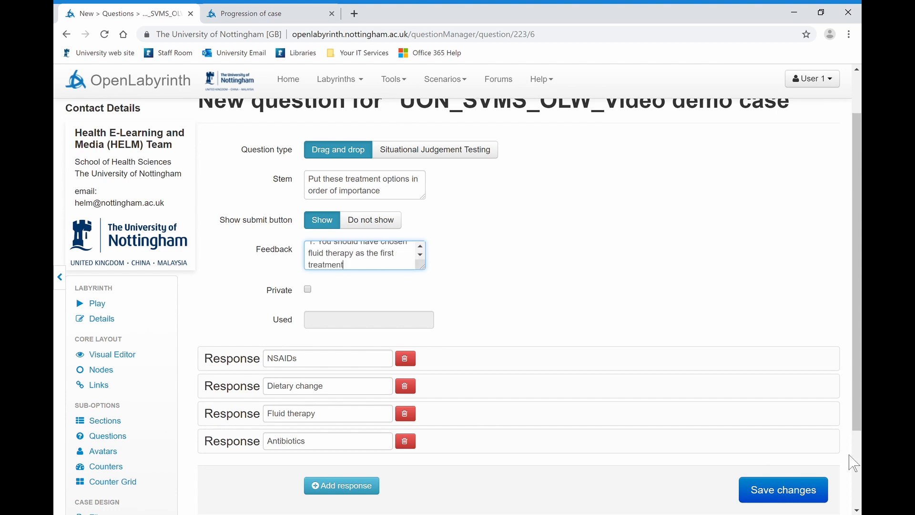
{"action": "left_click", "coordinate": [815, 496]}
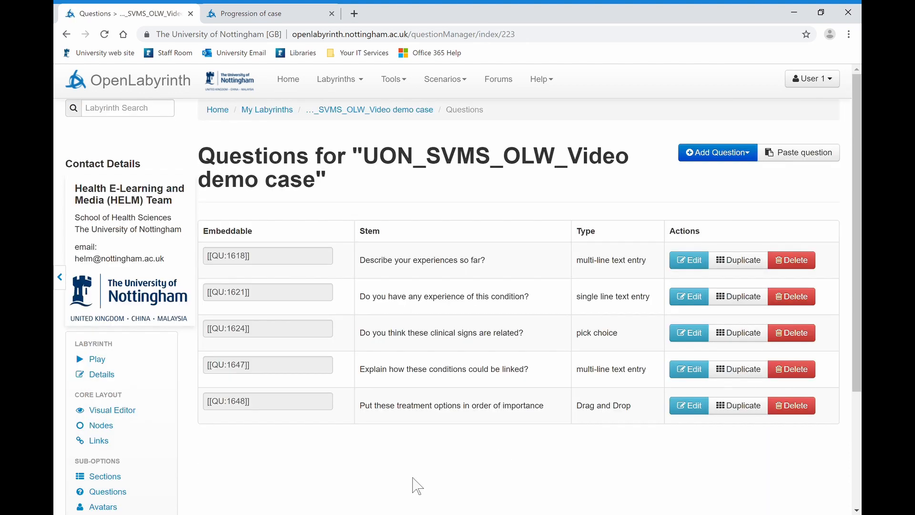
Step: Copy the embed code [[QU:1648]] of the treatment options question and open the "Progression of case" node for editing
{"action": "left_click", "coordinate": [261, 405]}
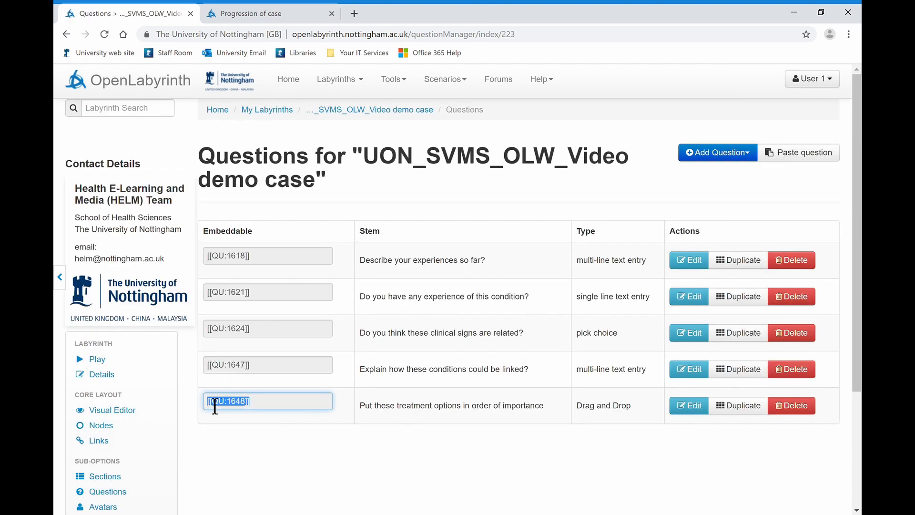
{"action": "left_click", "coordinate": [115, 425]}
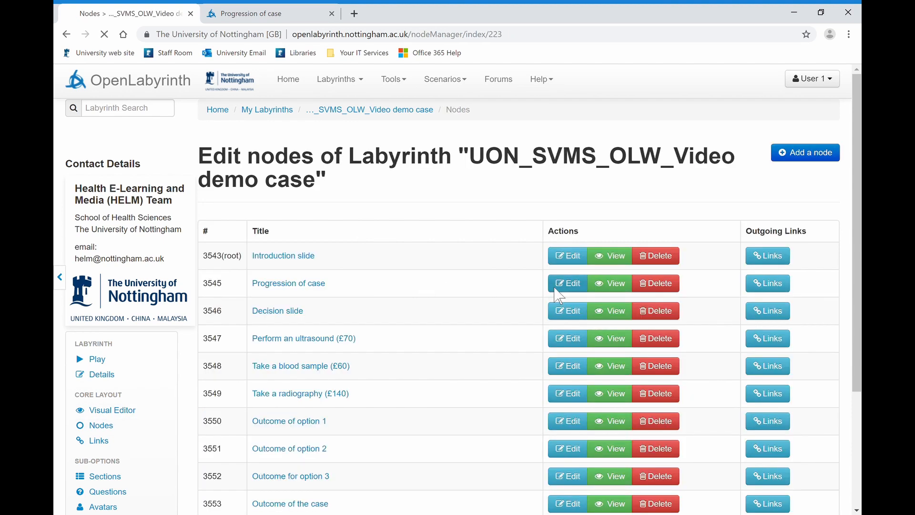
{"action": "left_click", "coordinate": [560, 284]}
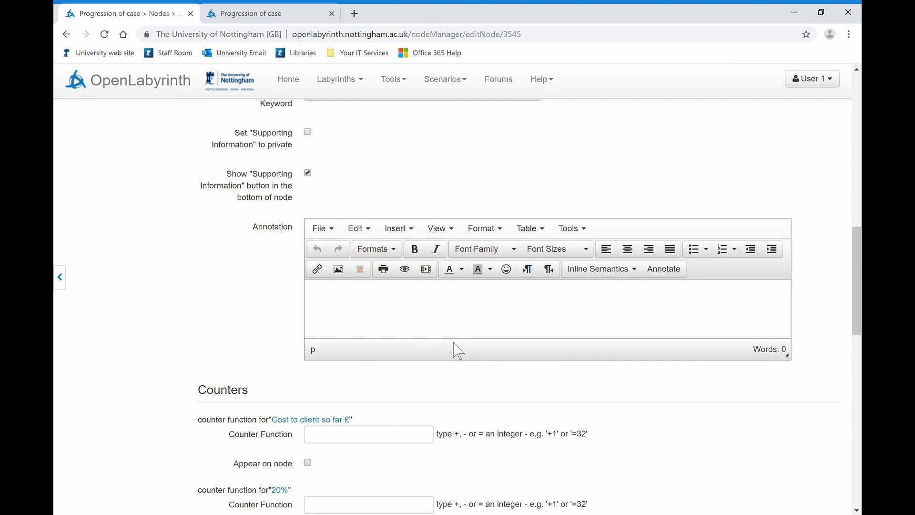
Step: Paste the code [[QU:1648]] below the last line of the node content and save the node
{"action": "scroll", "coordinate": [459, 351], "scroll_direction": "up", "scroll_amount": 2}
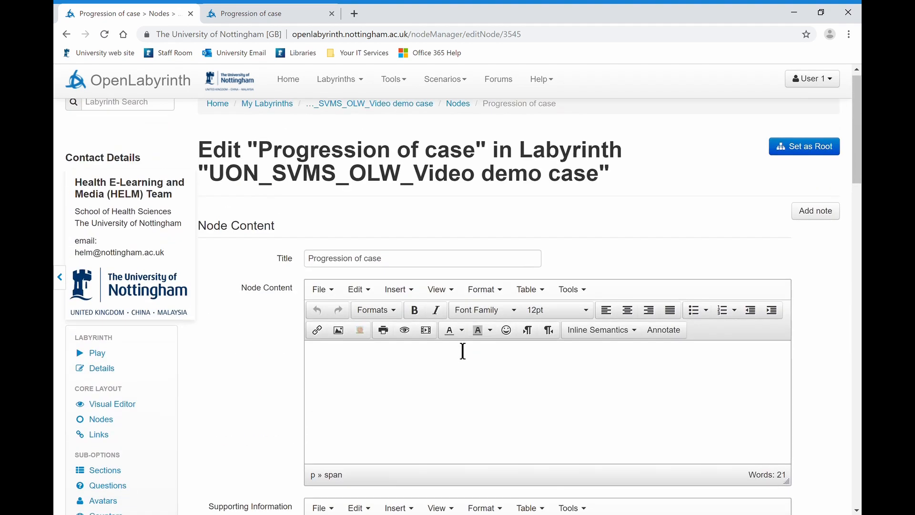
{"action": "scroll", "coordinate": [469, 375], "scroll_direction": "down", "scroll_amount": 1}
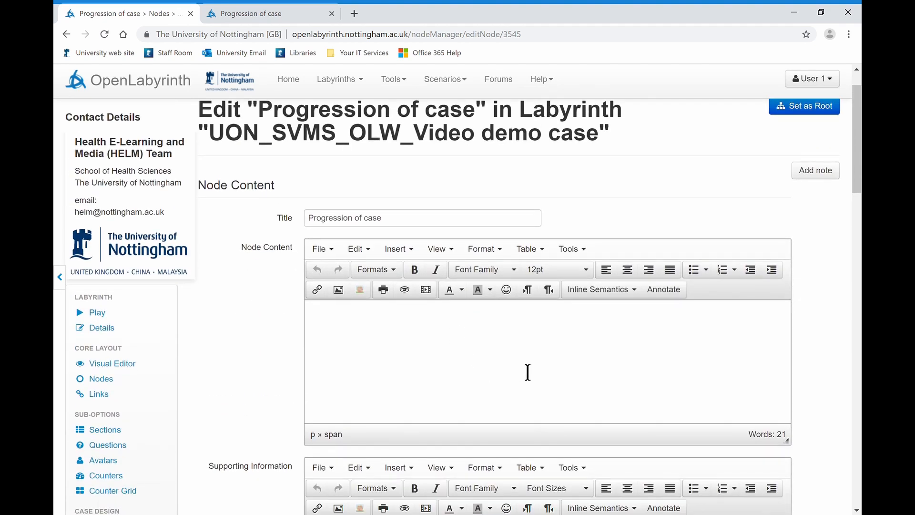
{"action": "scroll", "coordinate": [694, 388], "scroll_direction": "down", "scroll_amount": 3}
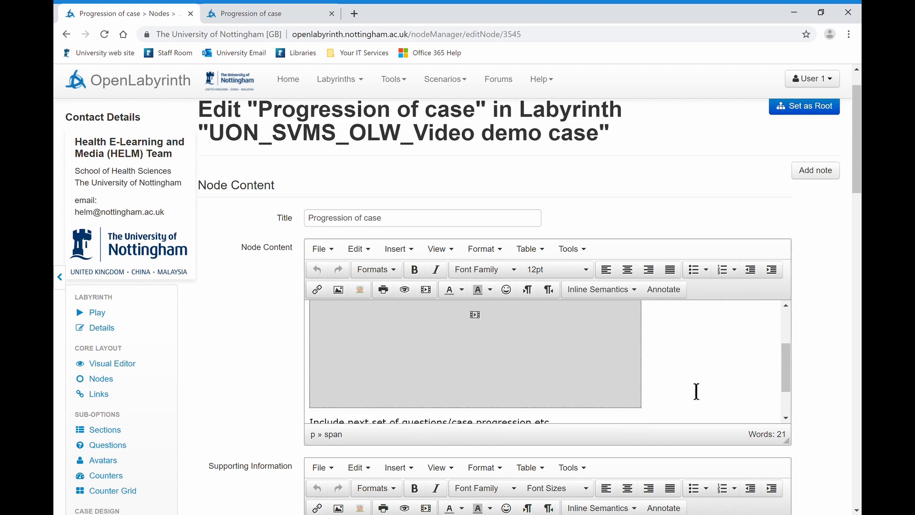
{"action": "left_click", "coordinate": [665, 396]}
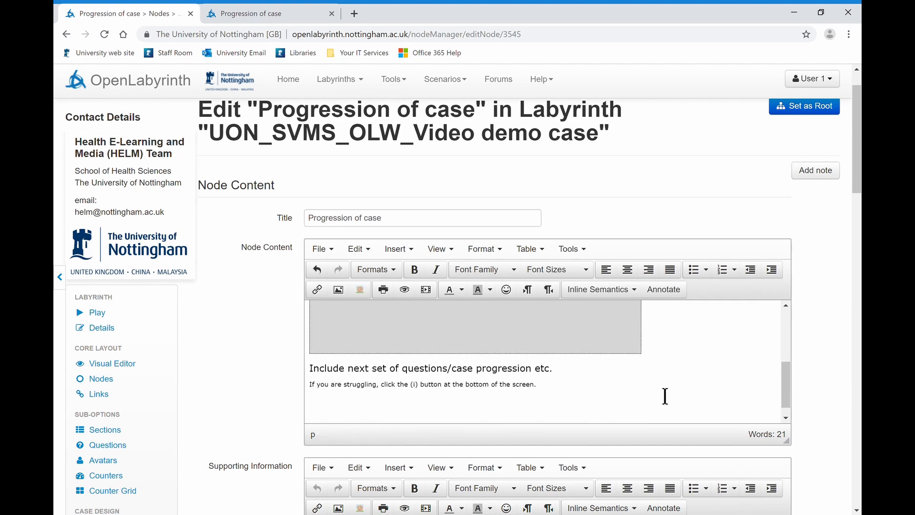
{"action": "type", "text": "[[QU:13440]]"}
{"action": "scroll", "coordinate": [833, 316], "scroll_direction": "down", "scroll_amount": 10}
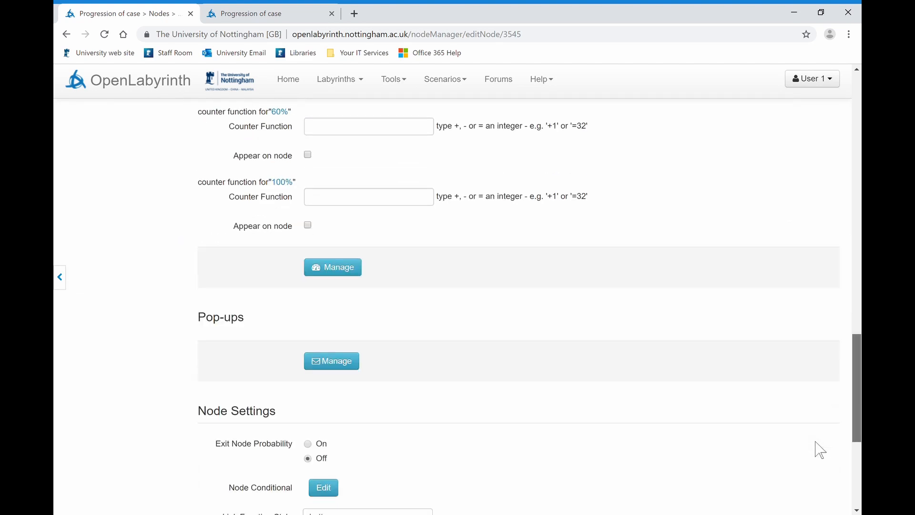
{"action": "scroll", "coordinate": [819, 450], "scroll_direction": "down", "scroll_amount": 5}
{"action": "left_click", "coordinate": [809, 476]}
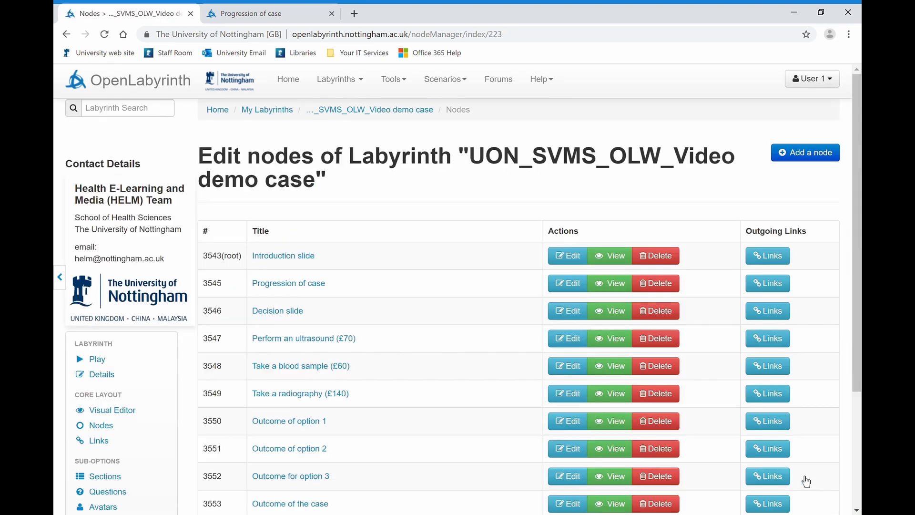
Step: Play the labyrinth and go from the introduction slide to the treatment options question on the "Progression of case" slide
{"action": "left_click", "coordinate": [127, 362]}
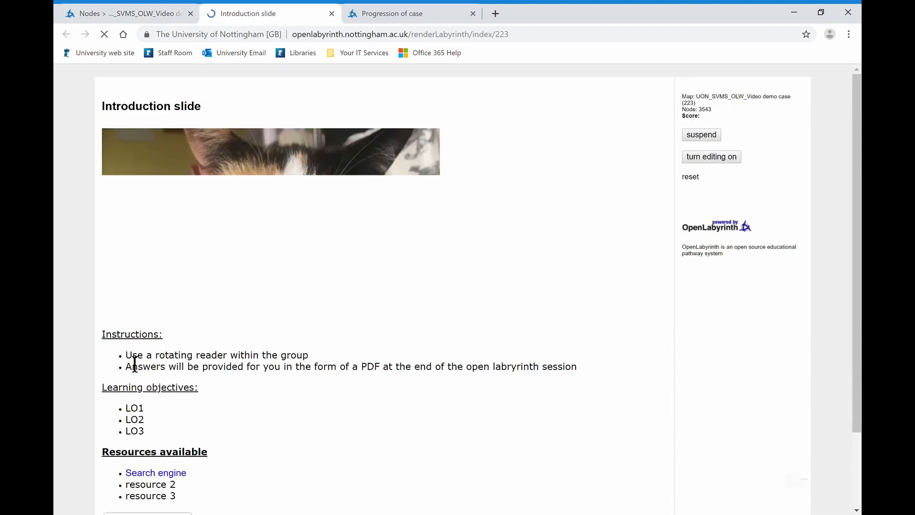
{"action": "scroll", "coordinate": [310, 341], "scroll_direction": "down", "scroll_amount": 2}
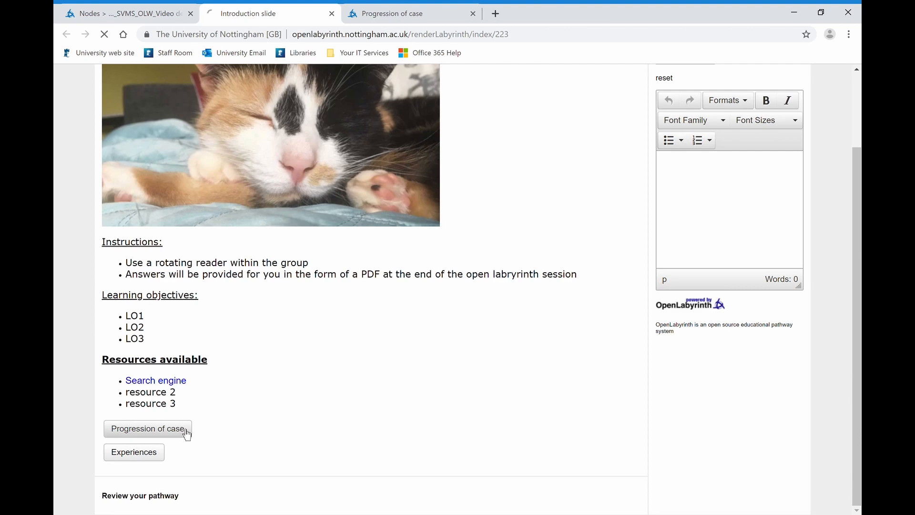
{"action": "left_click", "coordinate": [186, 433]}
{"action": "scroll", "coordinate": [465, 278], "scroll_direction": "down", "scroll_amount": 2}
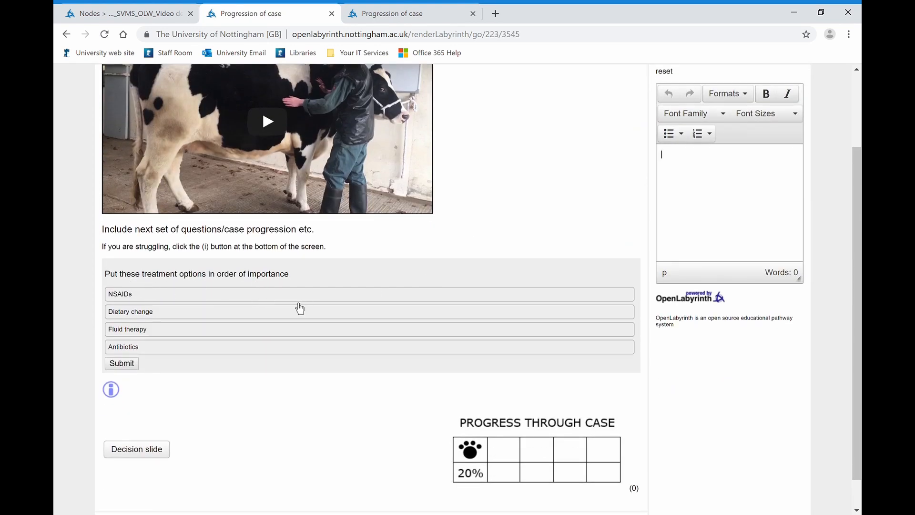
Step: Arrange the treatment options as Antibiotics, Dietary change, Fluid therapy, NSAIDs and submit the answer
{"action": "left_click_drag", "start_coordinate": [241, 300], "coordinate": [235, 325]}
{"action": "left_click_drag", "start_coordinate": [235, 299], "coordinate": [223, 329]}
{"action": "left_click", "coordinate": [136, 365]}
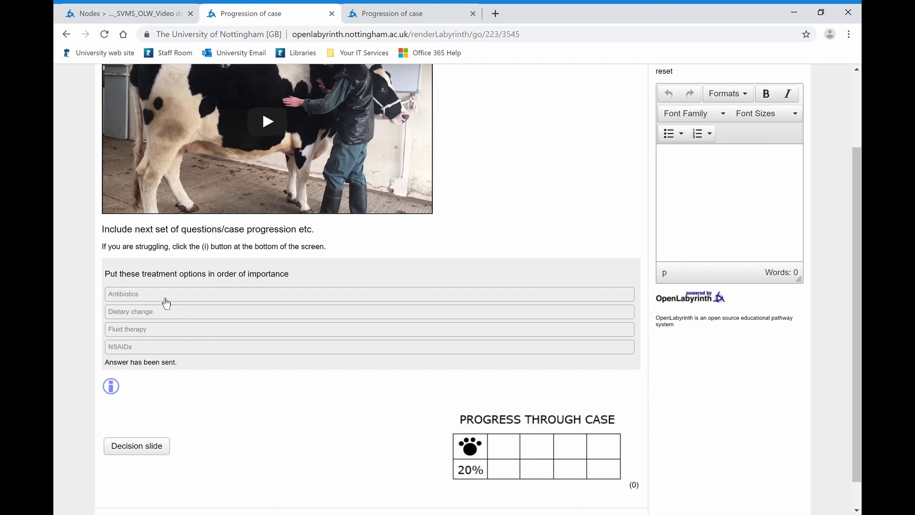
Step: Follow the "Take a radiography (£140)" route to the end of the case and view the question feedback in the session report
{"action": "left_click", "coordinate": [141, 451]}
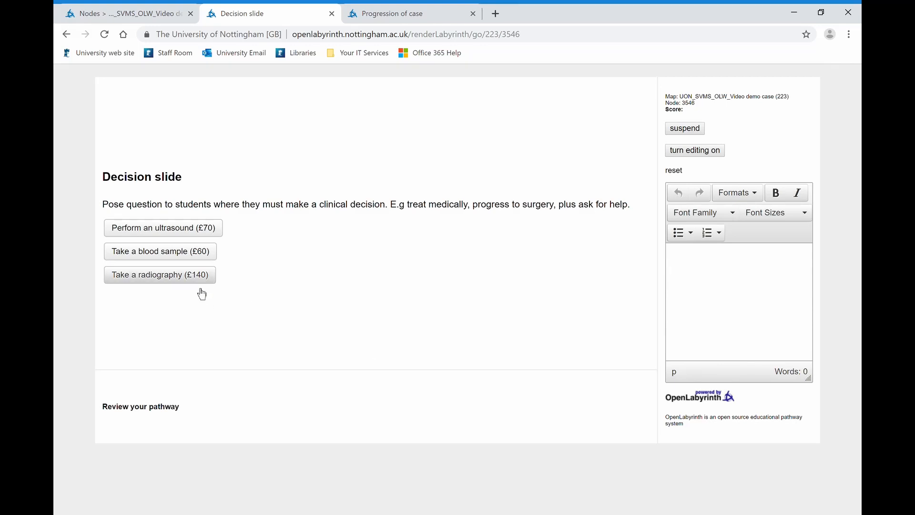
{"action": "left_click", "coordinate": [162, 281]}
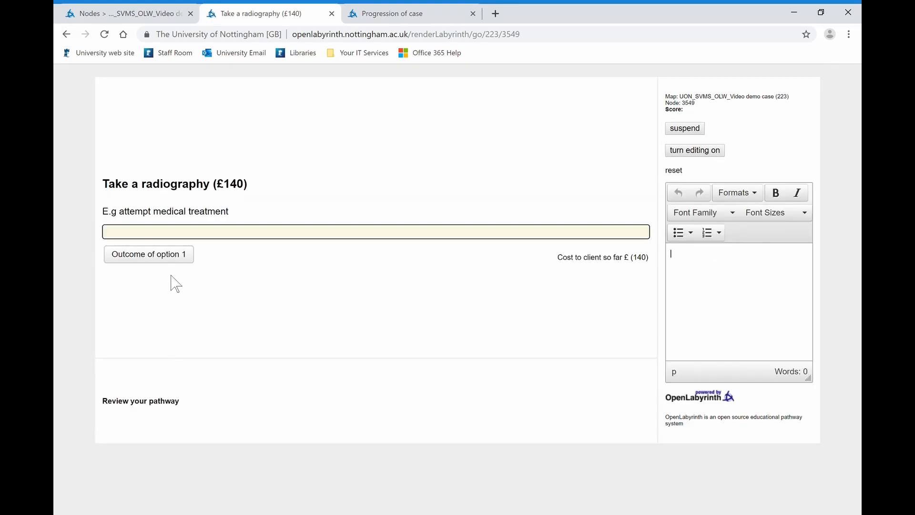
{"action": "left_click", "coordinate": [168, 257]}
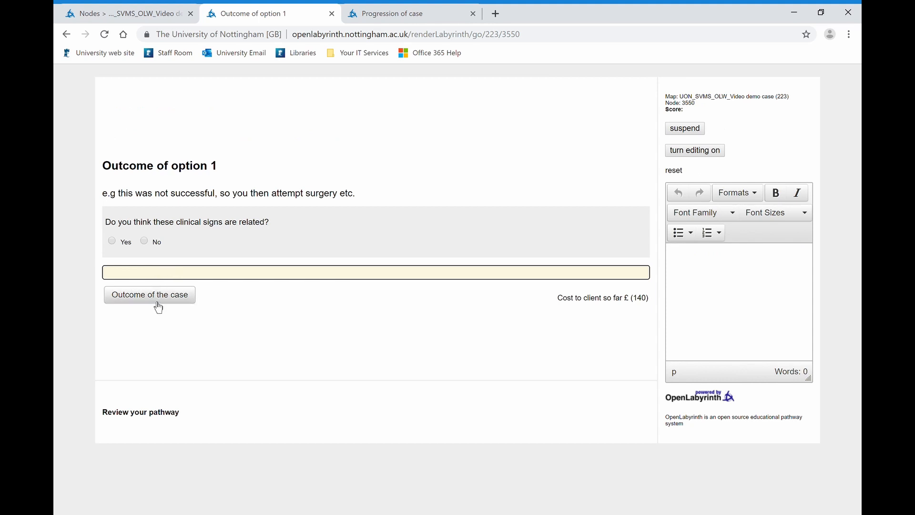
{"action": "left_click", "coordinate": [159, 306]}
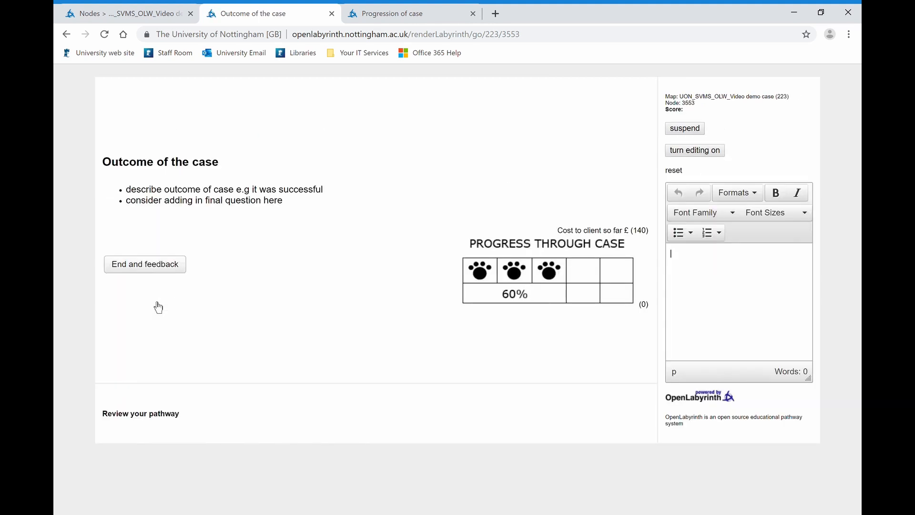
{"action": "left_click", "coordinate": [156, 274]}
{"action": "left_click", "coordinate": [158, 321]}
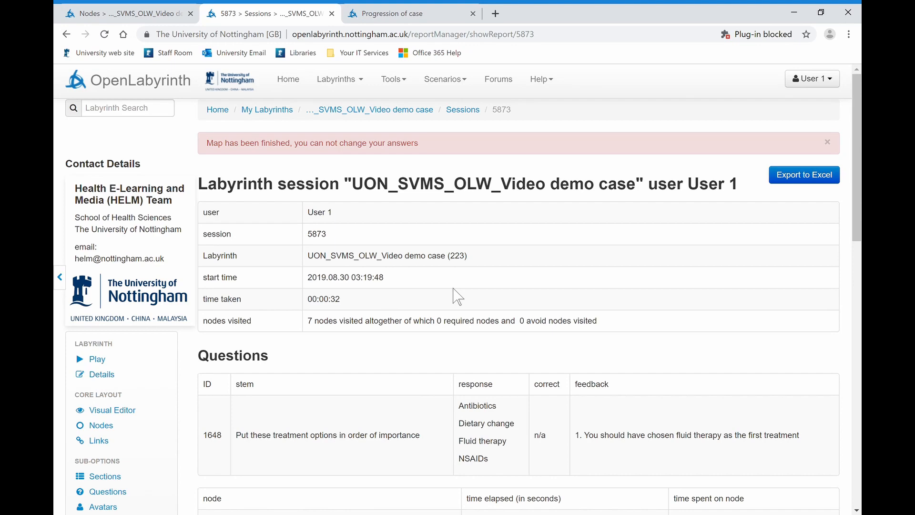
{"action": "scroll", "coordinate": [450, 296], "scroll_direction": "down", "scroll_amount": 2}
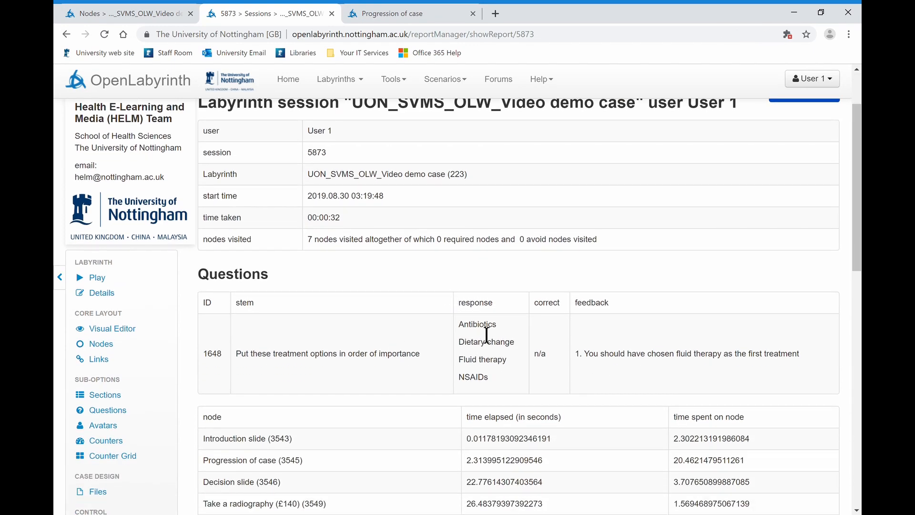